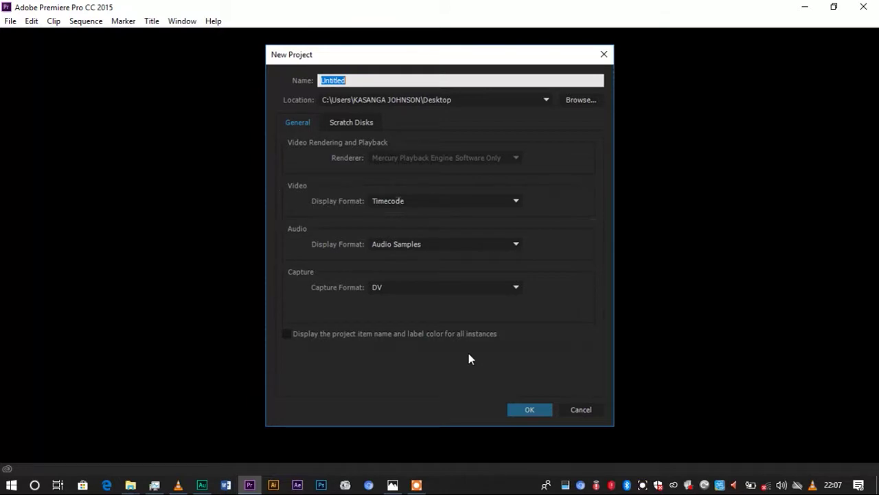
Name the new project TEST.
{"action": "left_click", "coordinate": [414, 81]}
{"action": "key", "text": "BackSpace"}
{"action": "key", "text": "BackSpace"}
{"action": "key", "text": "BackSpace"}
{"action": "key", "text": "BackSpace"}
{"action": "key", "text": "BackSpace"}
{"action": "key", "text": "BackSpace"}
{"action": "key", "text": "BackSpace"}
{"action": "key", "text": "BackSpace"}
{"action": "type", "text": "TEST"}
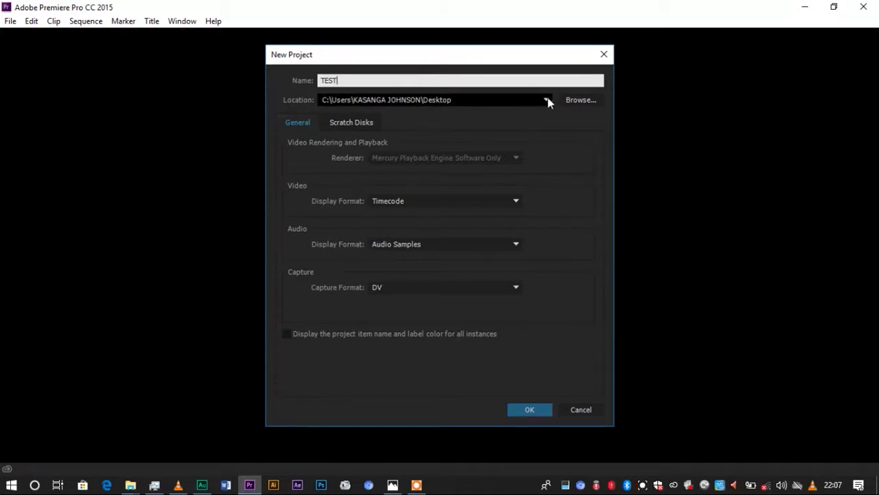
Set the project location to the ENT (E:) drive, create the project and dismiss the Creative Cloud window.
{"action": "left_click", "coordinate": [579, 100]}
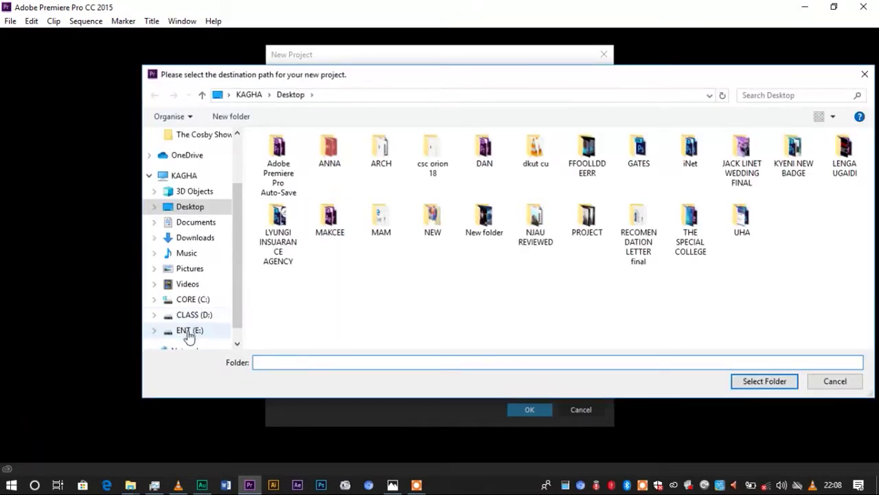
{"action": "left_click", "coordinate": [189, 330]}
{"action": "left_click", "coordinate": [752, 382]}
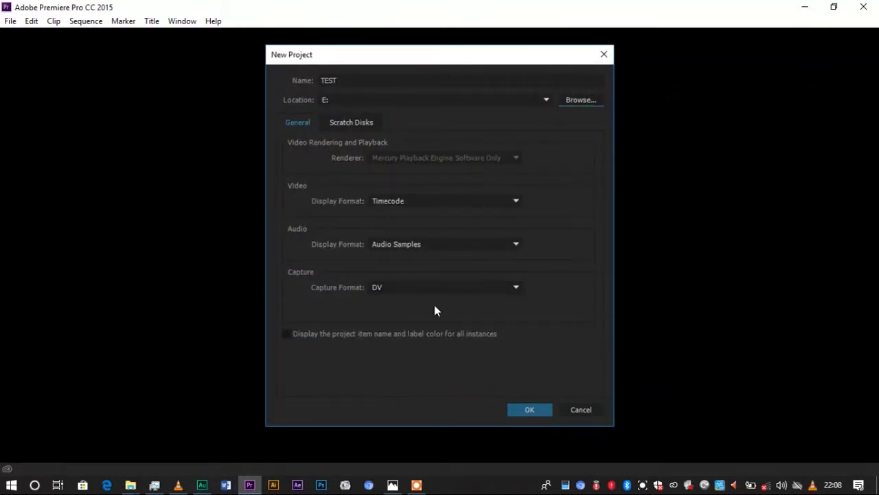
{"action": "left_click", "coordinate": [546, 410]}
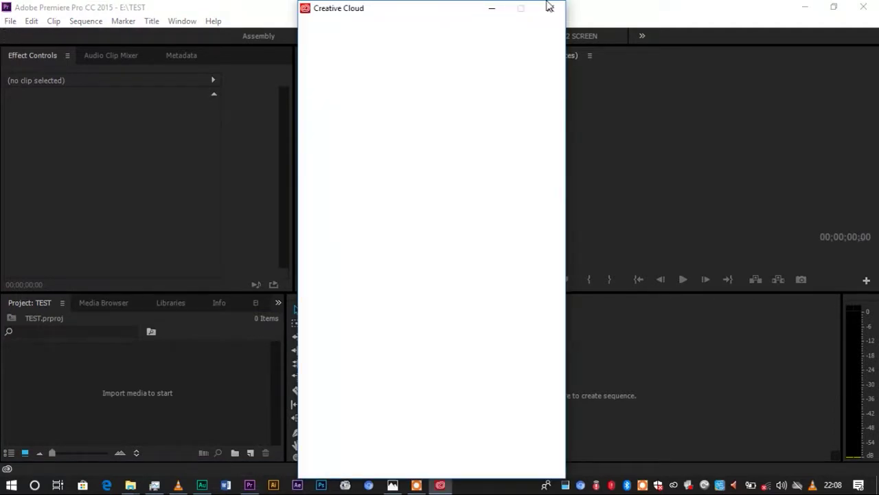
{"action": "left_click", "coordinate": [550, 9]}
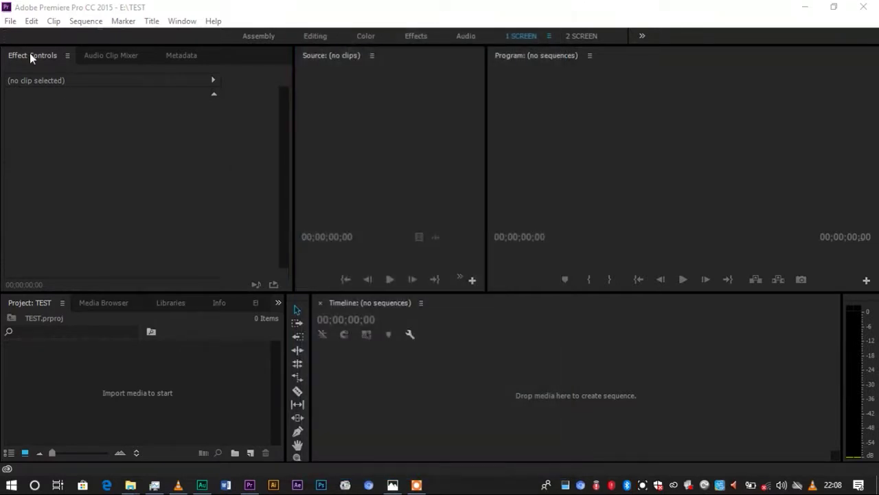
Create a sequence named TEST with the HDV 1080p25 preset and dismiss the Creative Cloud window.
{"action": "left_click", "coordinate": [10, 22]}
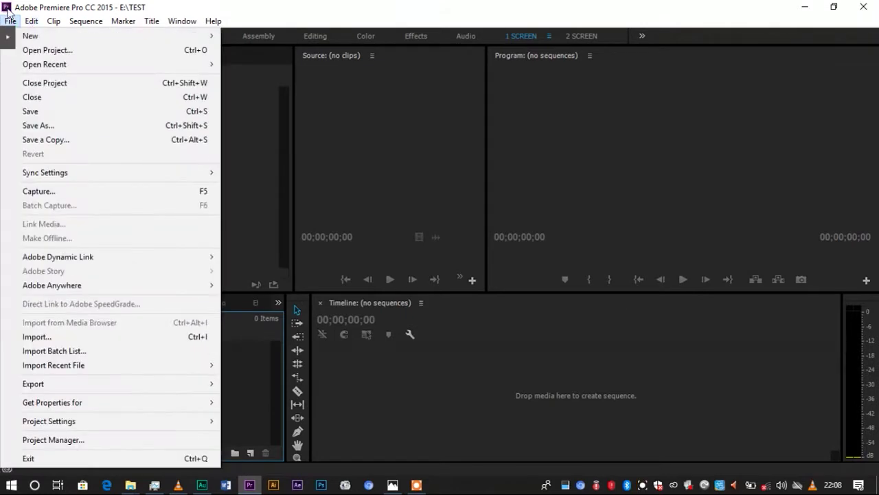
{"action": "mouse_move", "coordinate": [28, 38]}
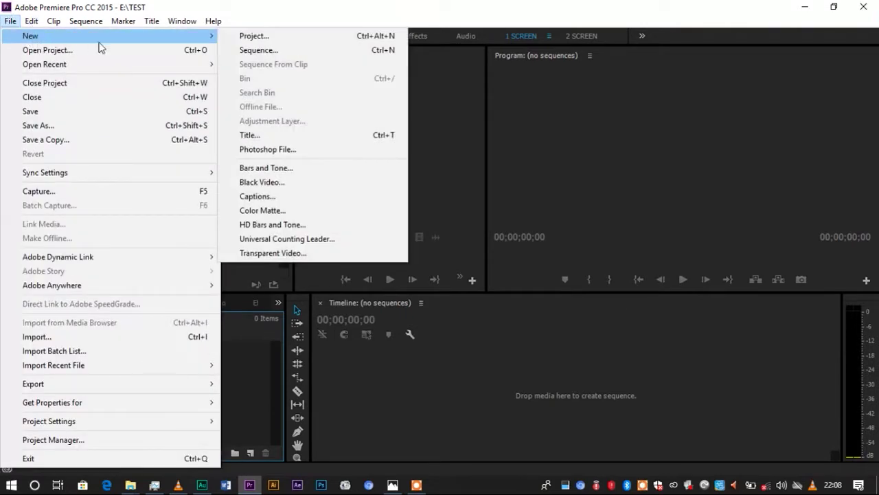
{"action": "left_click", "coordinate": [263, 51]}
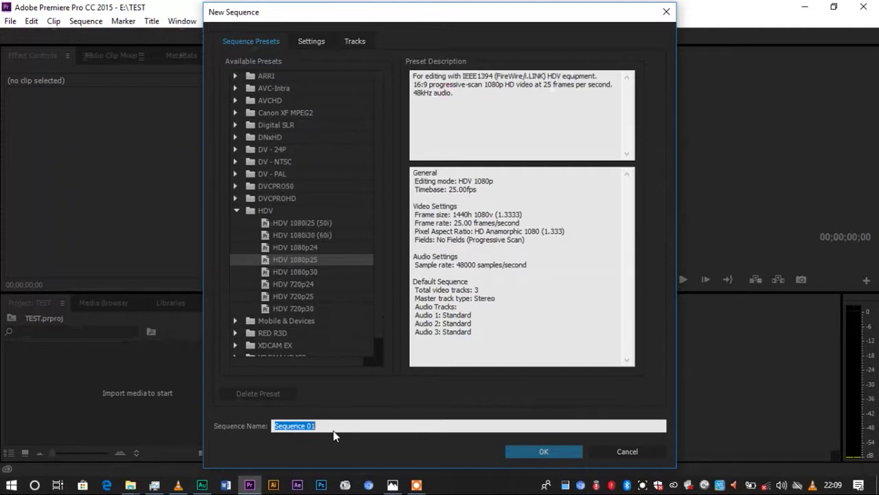
{"action": "type", "text": "TEST"}
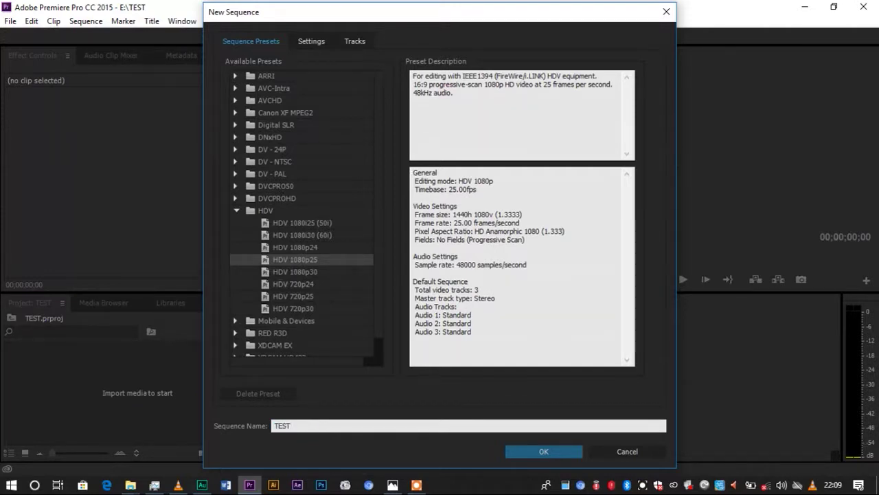
{"action": "key", "text": "Return"}
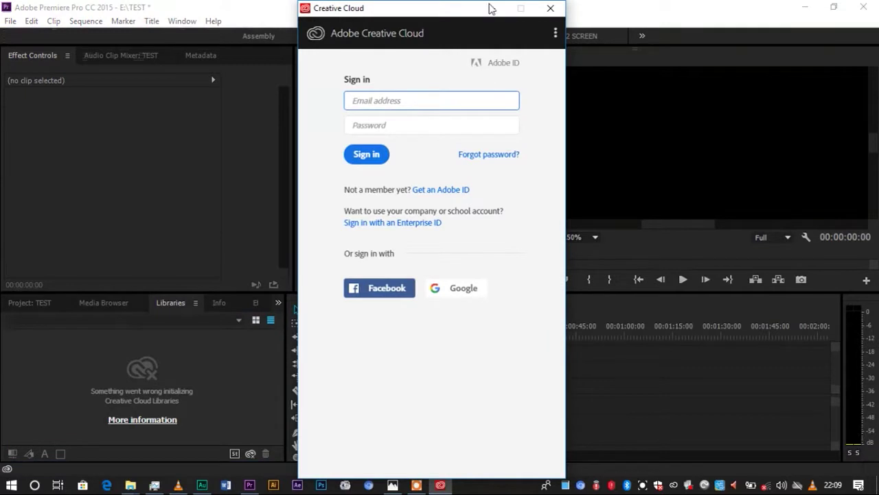
{"action": "left_click", "coordinate": [555, 7]}
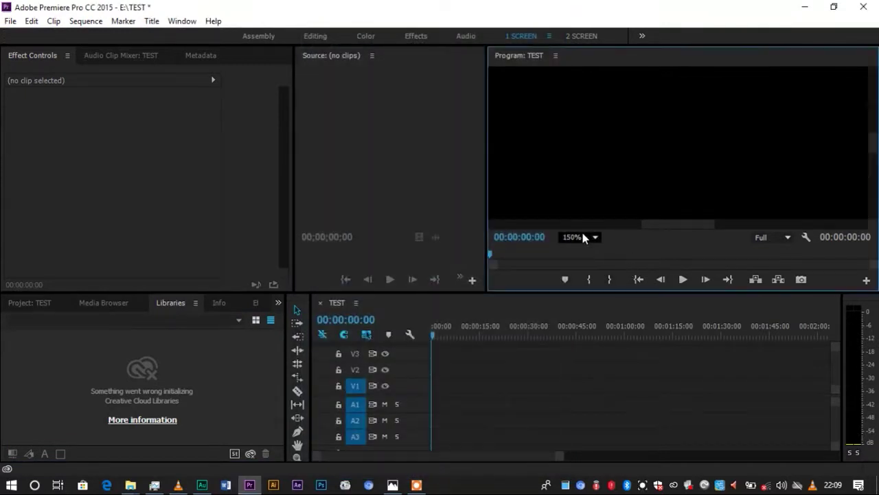
Set the Program monitor's zoom level to Fit and check its Safe Margins display option.
{"action": "left_click", "coordinate": [582, 237]}
{"action": "left_click", "coordinate": [588, 251]}
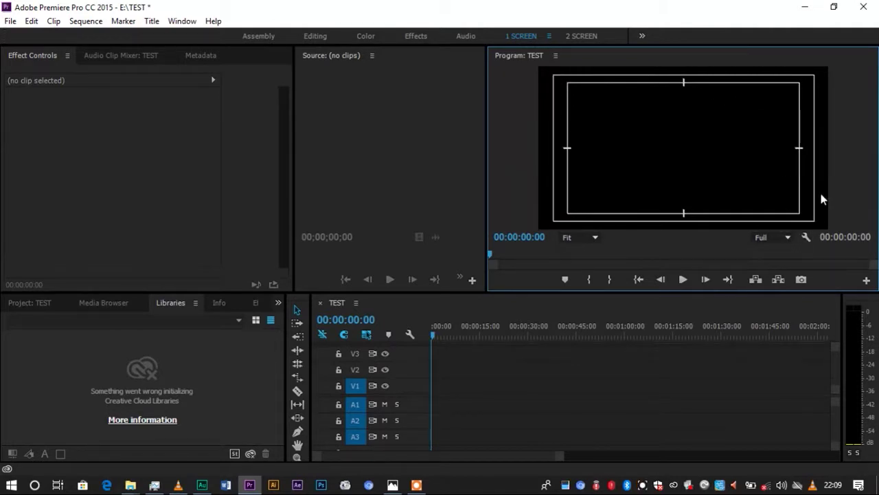
{"action": "left_click", "coordinate": [806, 236]}
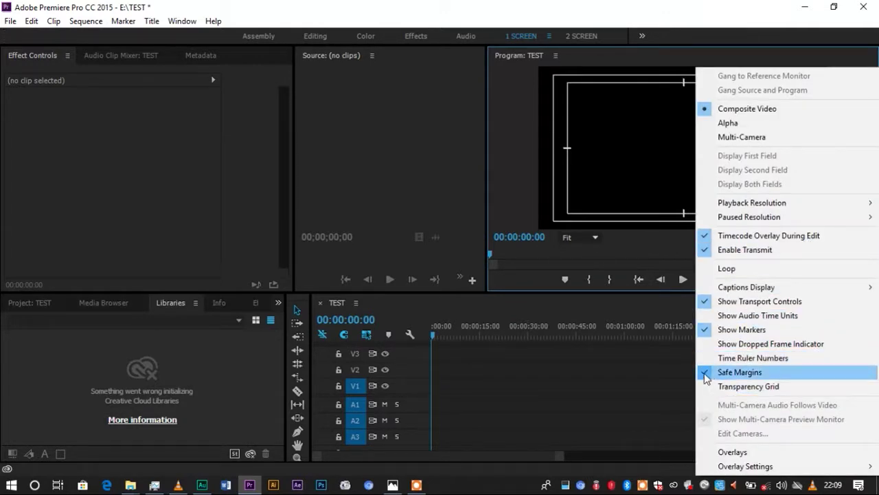
{"action": "left_click", "coordinate": [586, 163]}
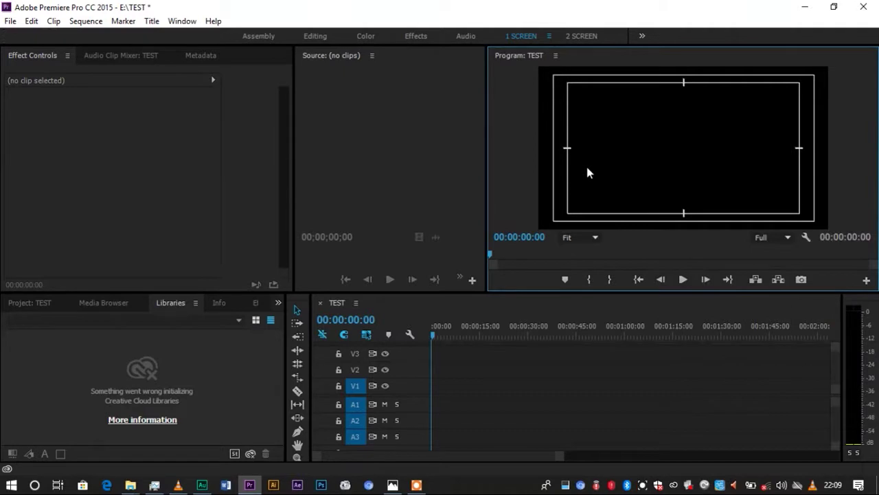
Check the list of hidden panels and bring the TEST project's items into view.
{"action": "left_click", "coordinate": [278, 303]}
{"action": "left_click", "coordinate": [277, 302]}
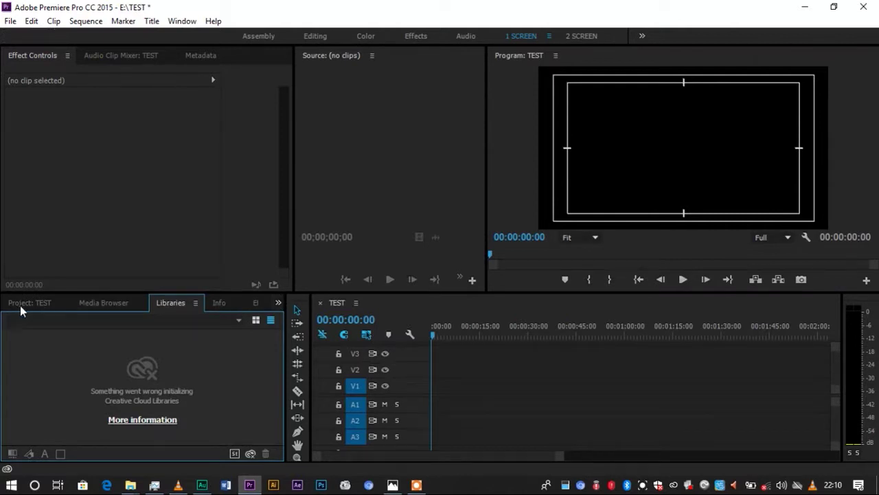
{"action": "left_click", "coordinate": [277, 303]}
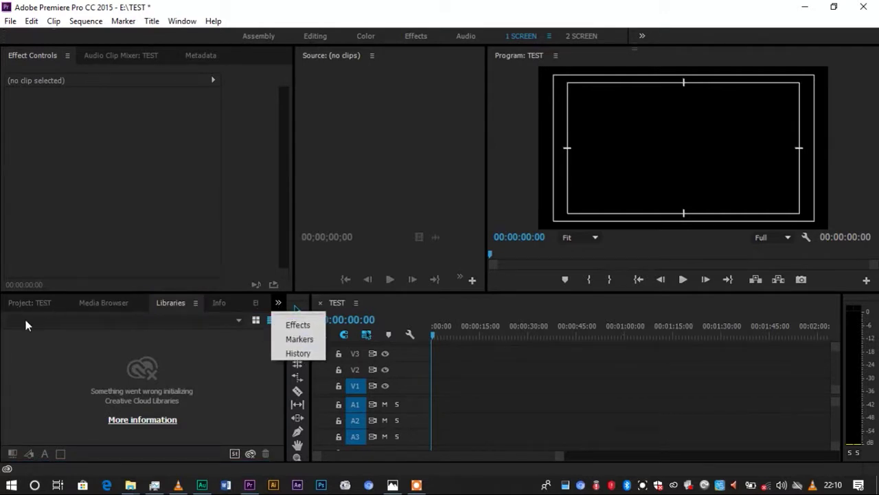
{"action": "left_click", "coordinate": [41, 301]}
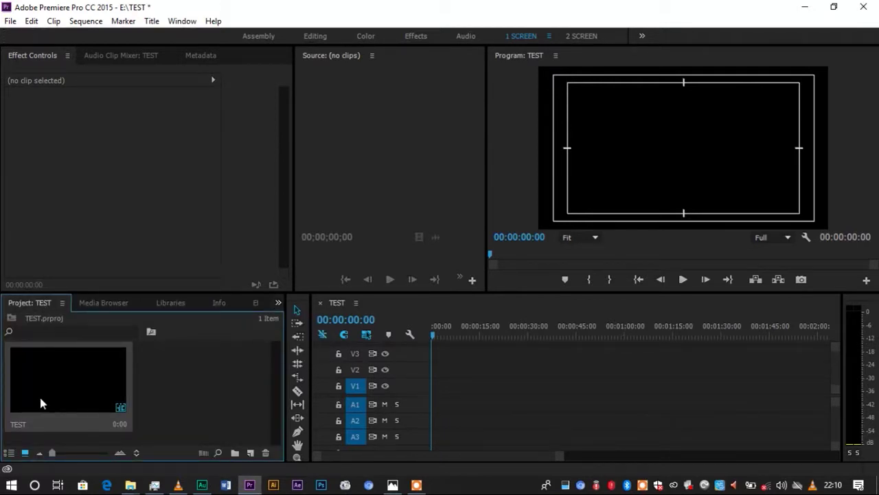
{"action": "left_click", "coordinate": [199, 389]}
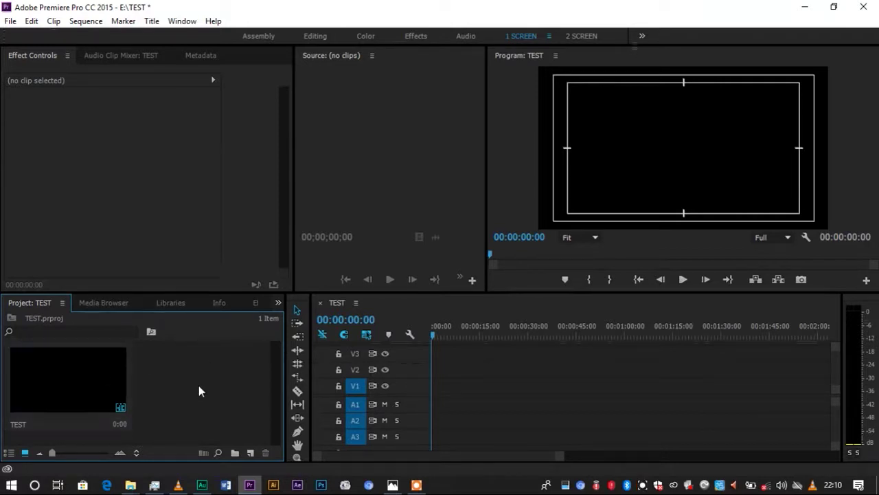
{"action": "double_click", "coordinate": [199, 391]}
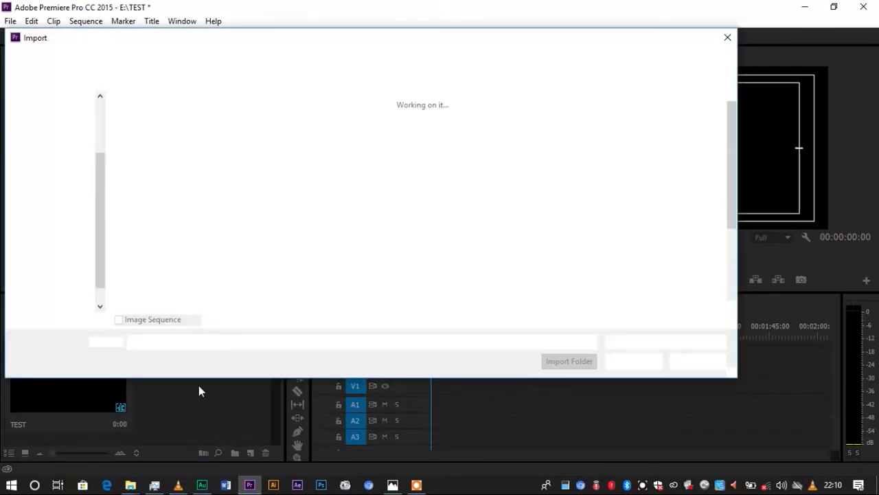
{"action": "left_click", "coordinate": [727, 37]}
{"action": "left_click", "coordinate": [9, 22]}
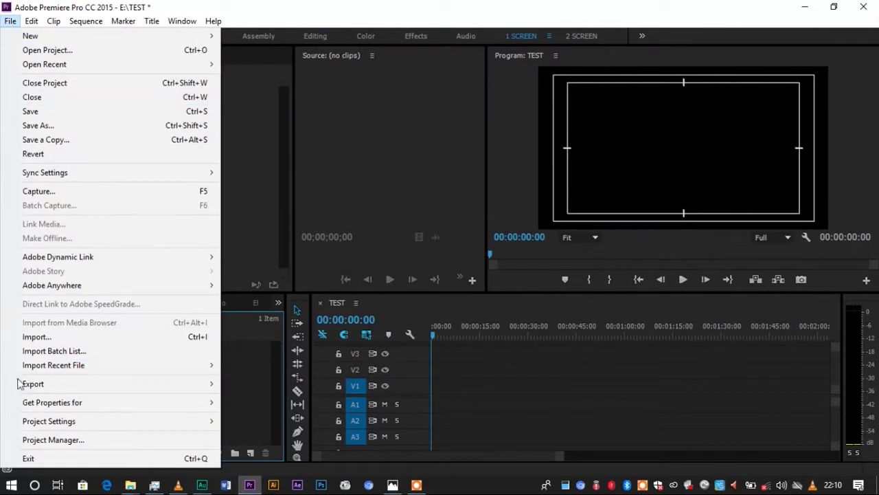
{"action": "left_click", "coordinate": [55, 338]}
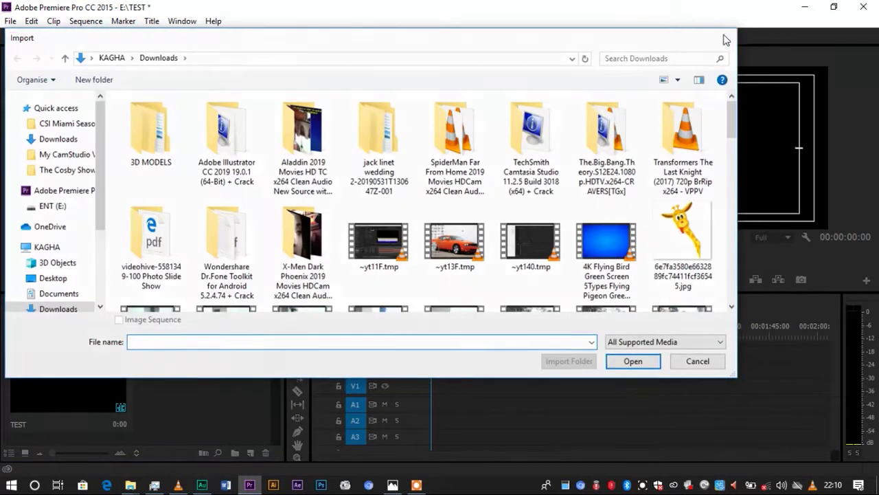
{"action": "left_click", "coordinate": [725, 35]}
{"action": "key", "text": "ctrl+t"}
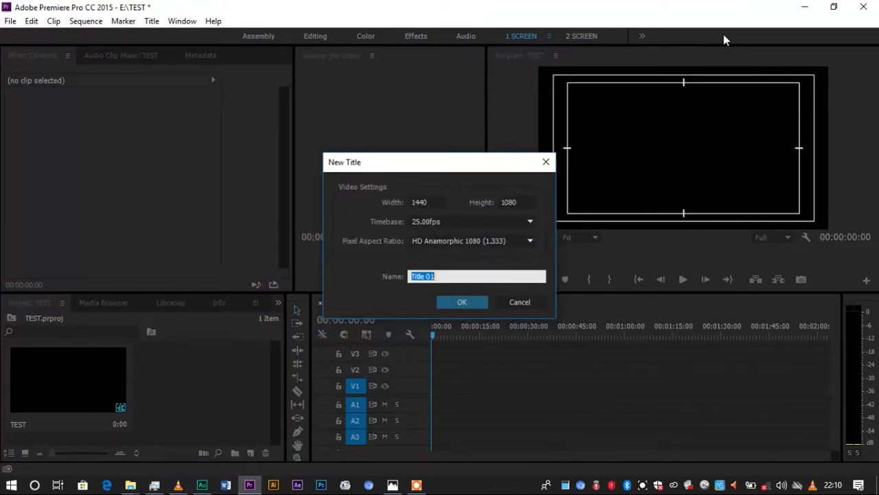
{"action": "key", "text": "Escape"}
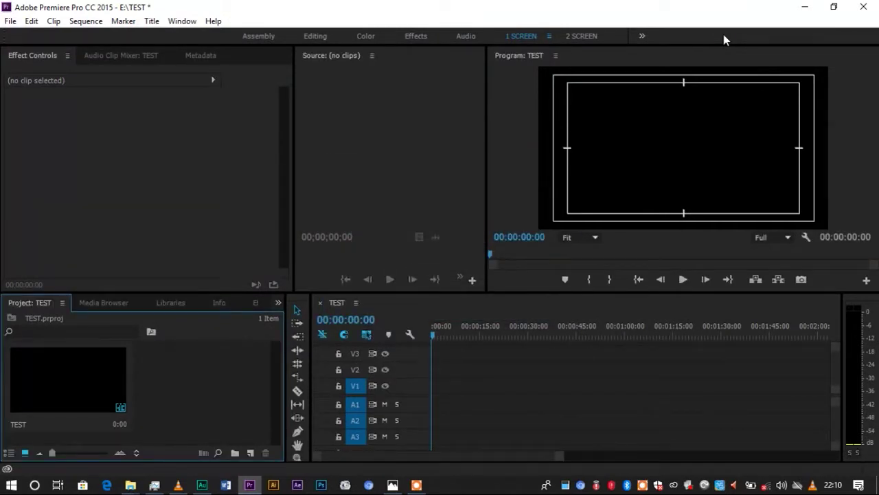
{"action": "key", "text": "ctrl+i"}
{"action": "left_click", "coordinate": [727, 39]}
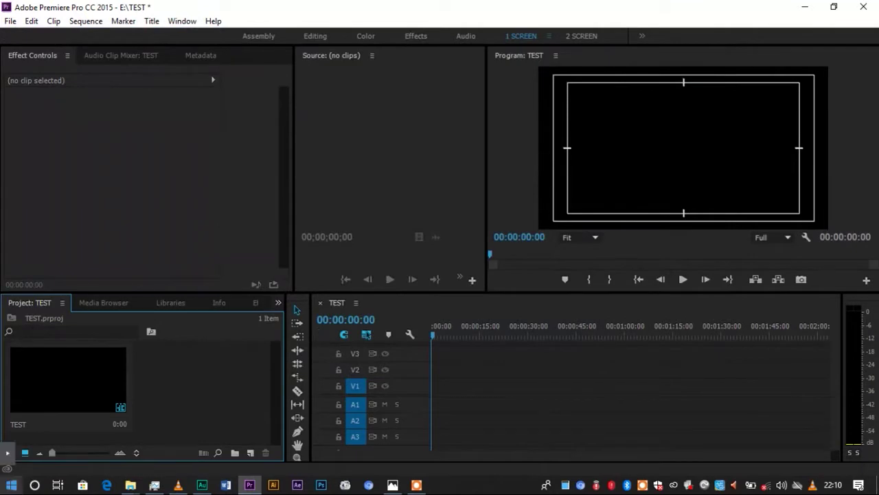
{"action": "mouse_move", "coordinate": [134, 486]}
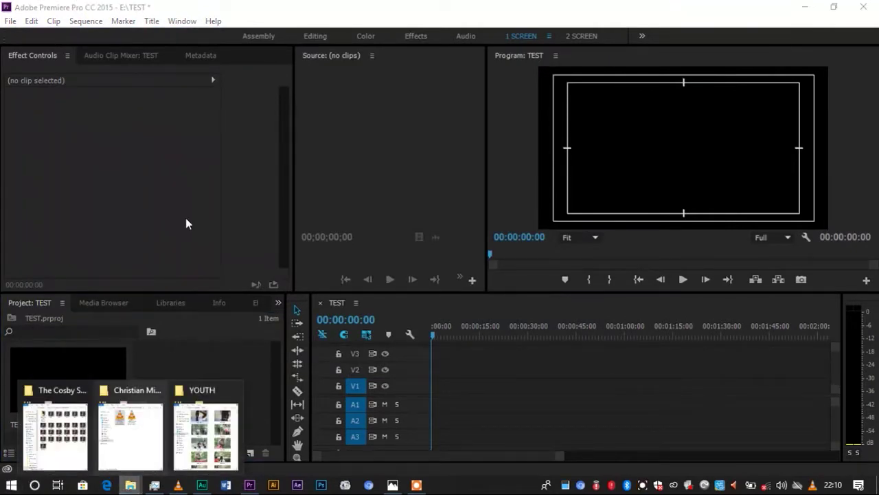
{"action": "left_click", "coordinate": [183, 374]}
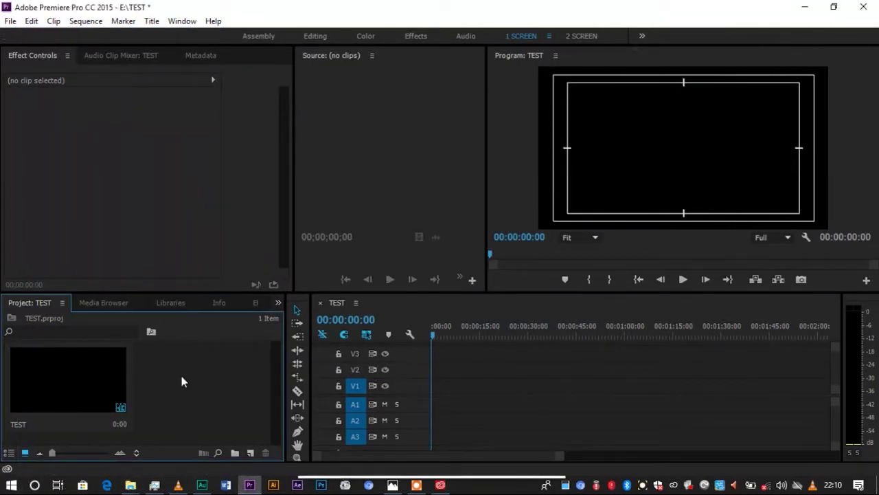
Import the video clip 00016 from the Downloads folder into the project.
{"action": "double_click", "coordinate": [181, 376]}
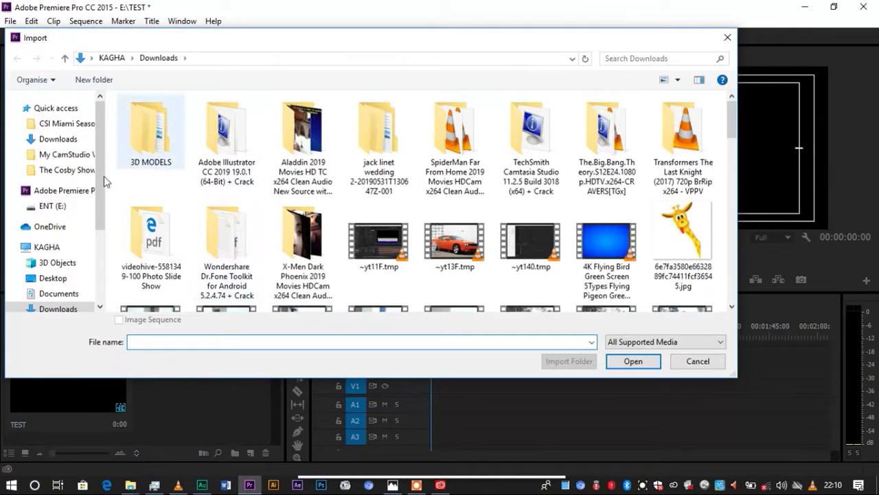
{"action": "scroll", "coordinate": [101, 220], "scroll_direction": "down", "scroll_amount": 1}
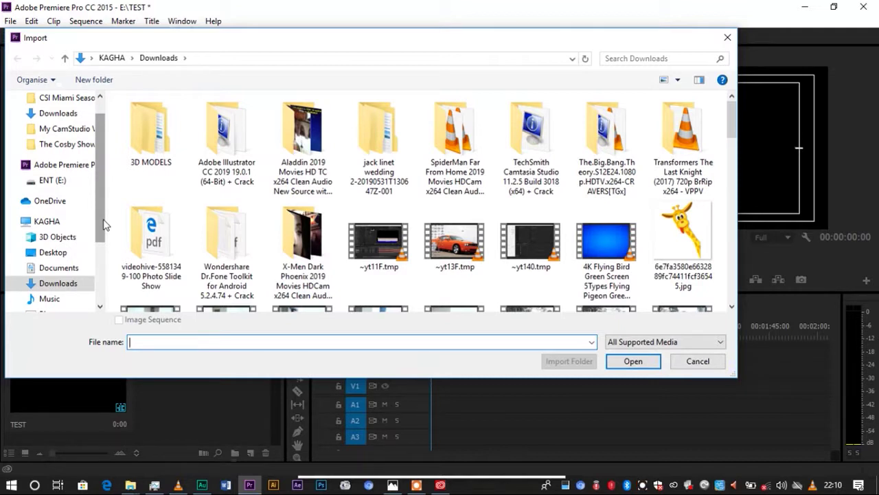
{"action": "scroll", "coordinate": [103, 224], "scroll_direction": "down", "scroll_amount": 2}
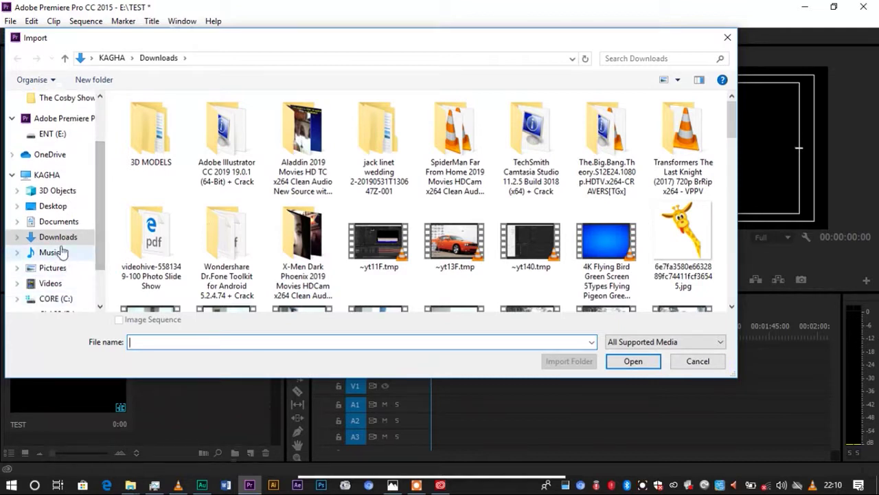
{"action": "scroll", "coordinate": [512, 236], "scroll_direction": "down", "scroll_amount": 3}
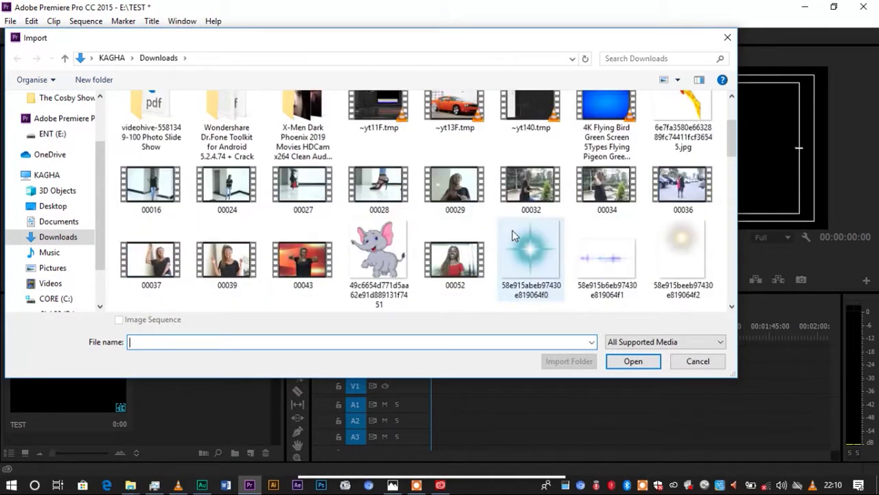
{"action": "double_click", "coordinate": [154, 197]}
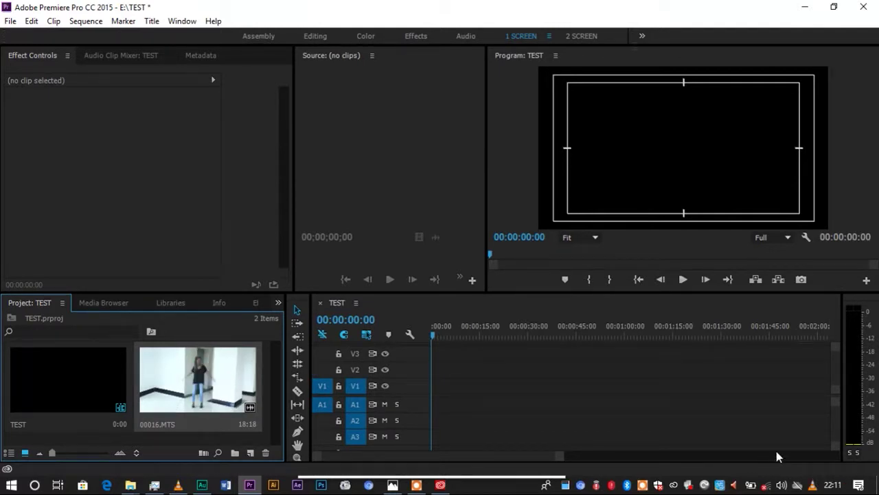
Place 00016.MTS at the start of track V1, keeping the existing sequence settings, and move the playhead to 00:00:11:05.
{"action": "left_click", "coordinate": [171, 378]}
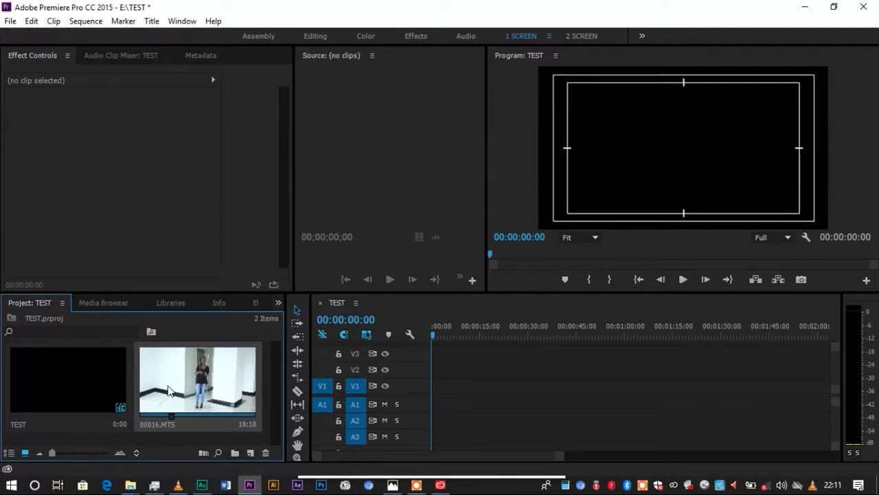
{"action": "left_click_drag", "start_coordinate": [168, 390], "coordinate": [428, 401]}
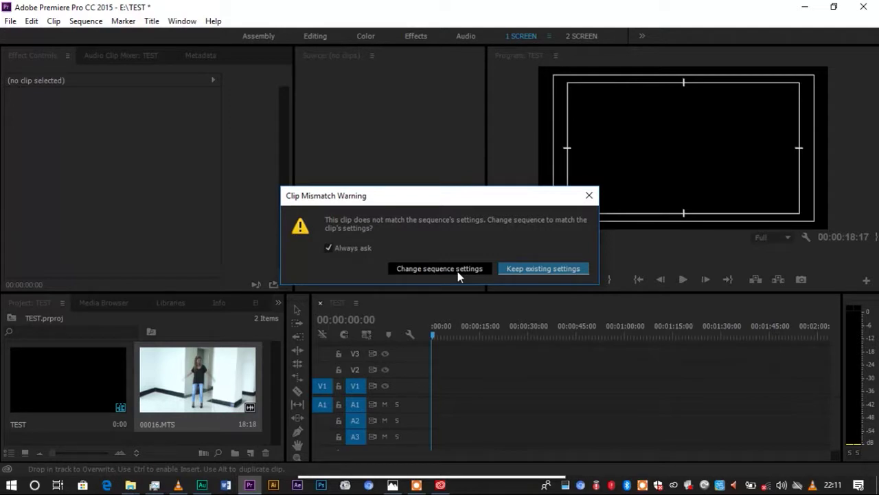
{"action": "left_click", "coordinate": [541, 268]}
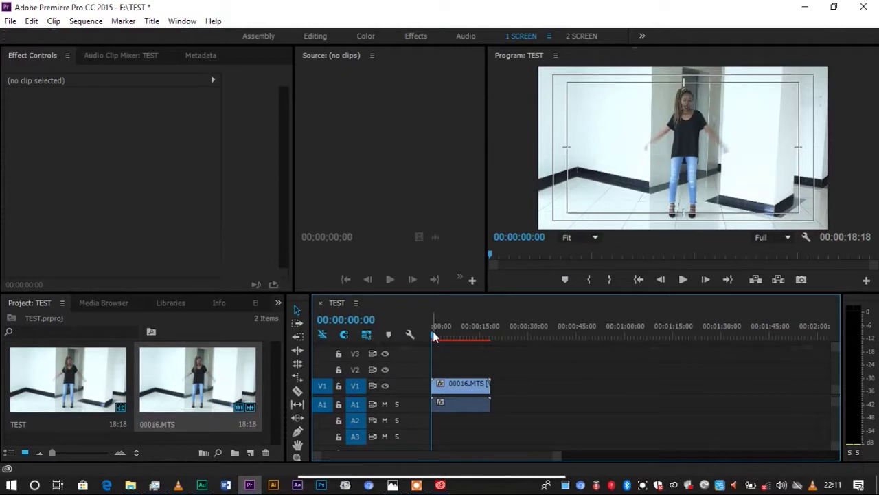
{"action": "left_click_drag", "start_coordinate": [436, 334], "coordinate": [469, 339]}
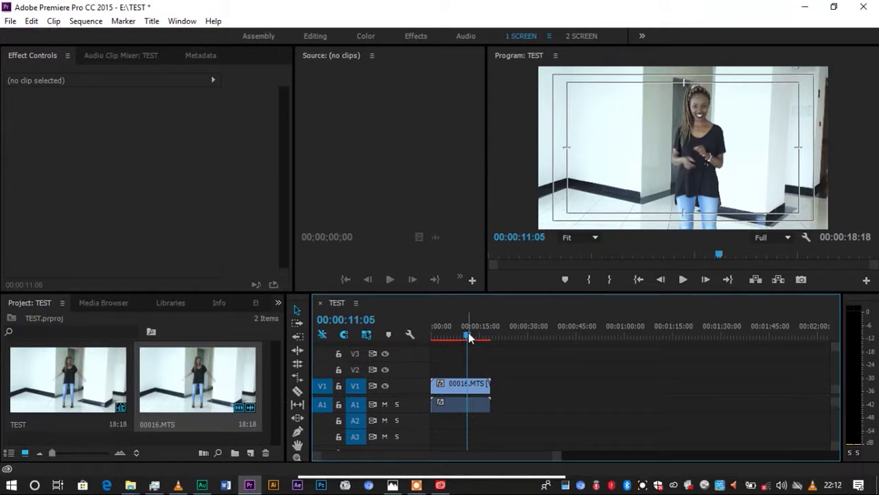
Using source patching, place a video-only copy of 00016.MTS on V1 and an audio-only copy on A1, past the existing clip.
{"action": "left_click", "coordinate": [324, 407]}
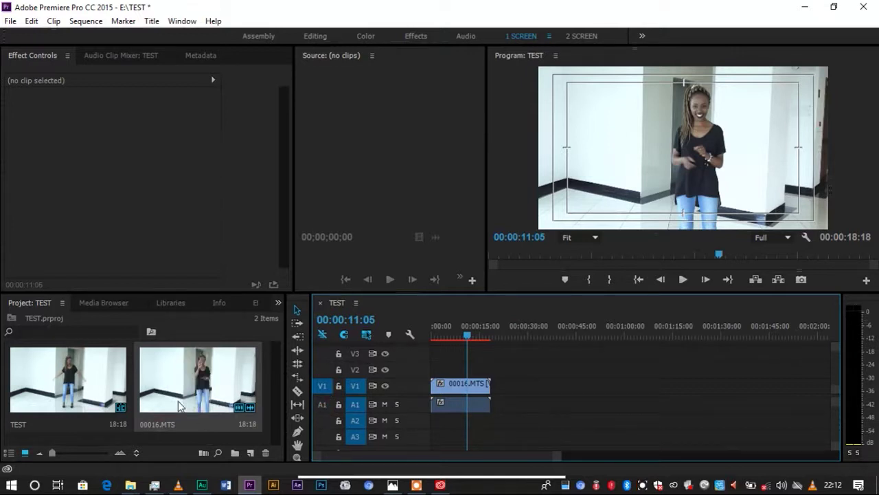
{"action": "left_click_drag", "start_coordinate": [175, 382], "coordinate": [575, 383]}
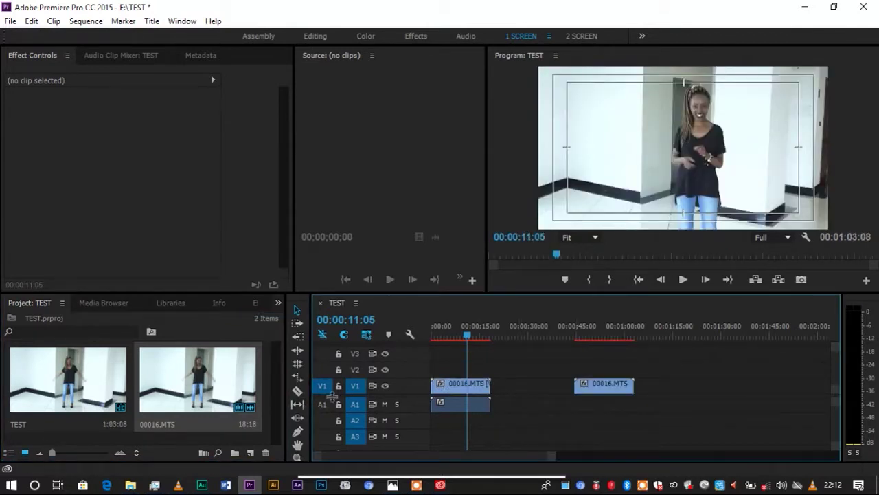
{"action": "left_click", "coordinate": [322, 404]}
{"action": "left_click", "coordinate": [322, 386]}
{"action": "left_click_drag", "start_coordinate": [178, 378], "coordinate": [597, 405]}
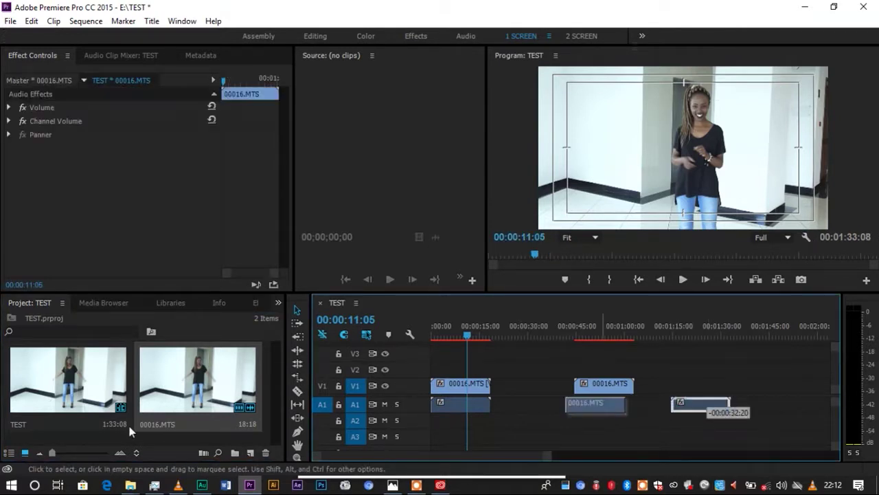
Re-enable V1 source patching and delete the separate video-only and audio-only copies of 00016.MTS from the timeline.
{"action": "left_click", "coordinate": [322, 385]}
{"action": "left_click_drag", "start_coordinate": [563, 374], "coordinate": [634, 434]}
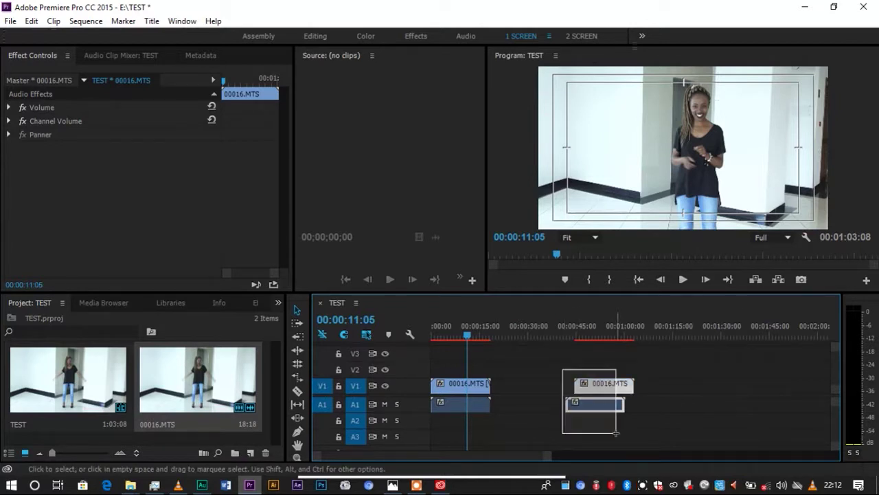
{"action": "key", "text": "Delete"}
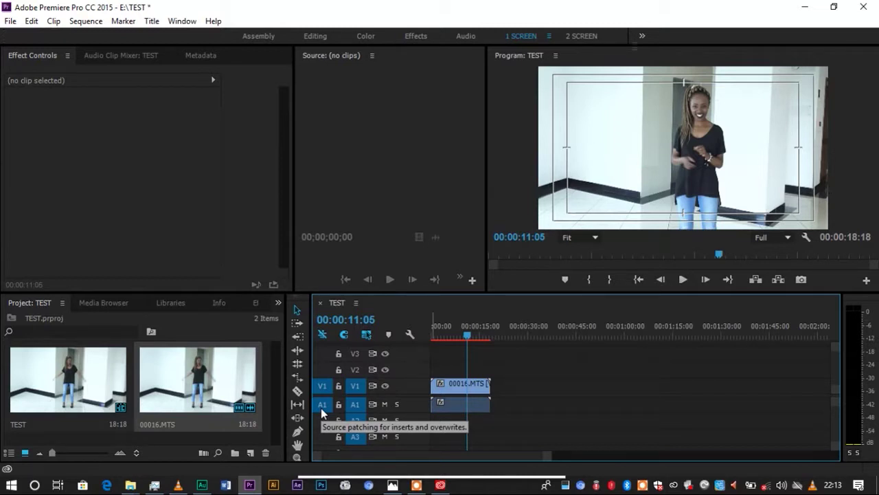
Mark the TEST sequence's In point at 00:00:00:00 and its Out point at 00:00:15:05.
{"action": "left_click", "coordinate": [448, 337]}
{"action": "mouse_move", "coordinate": [447, 336]}
{"action": "left_mouse_down"}
{"action": "mouse_move", "coordinate": [457, 337]}
{"action": "mouse_move", "coordinate": [435, 340]}
{"action": "mouse_move", "coordinate": [487, 336]}
{"action": "mouse_move", "coordinate": [434, 344]}
{"action": "left_mouse_up"}
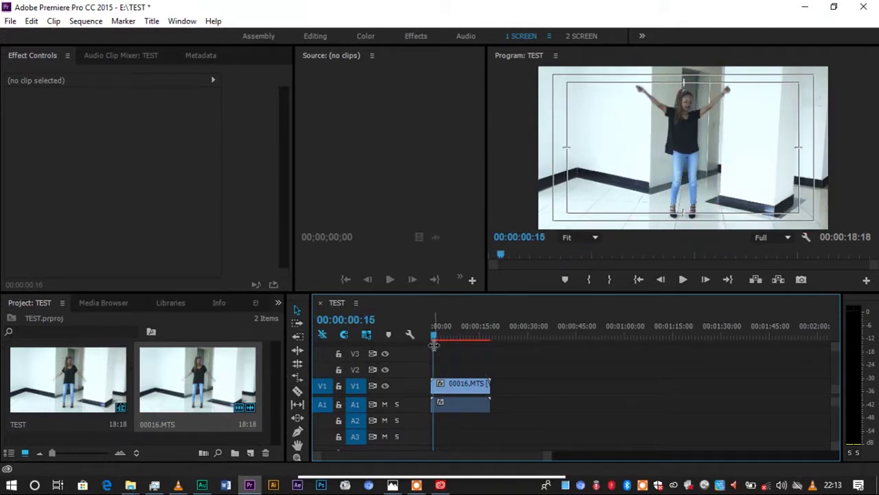
{"action": "left_click_drag", "start_coordinate": [457, 329], "coordinate": [484, 324]}
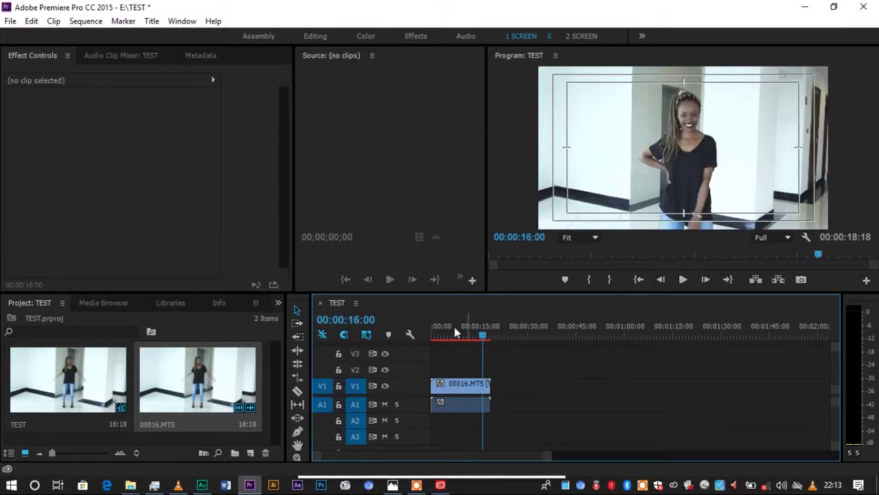
{"action": "left_click_drag", "start_coordinate": [443, 337], "coordinate": [390, 345]}
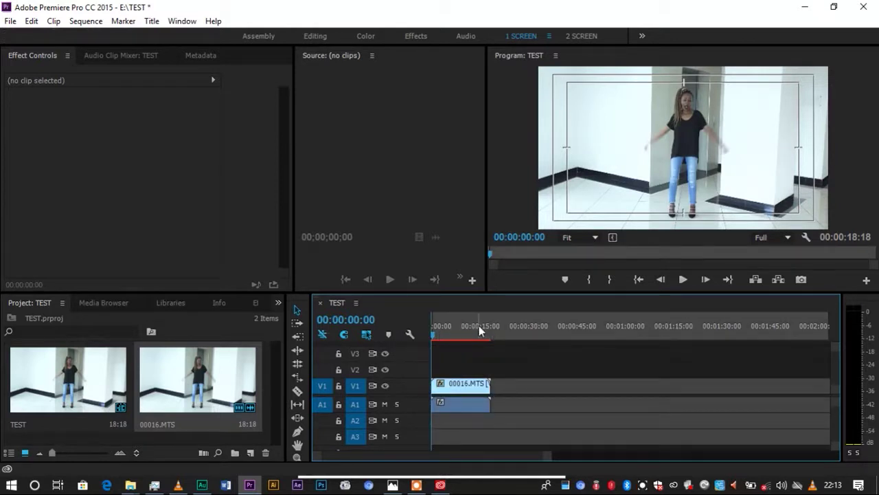
{"action": "left_click_drag", "start_coordinate": [483, 329], "coordinate": [482, 336]}
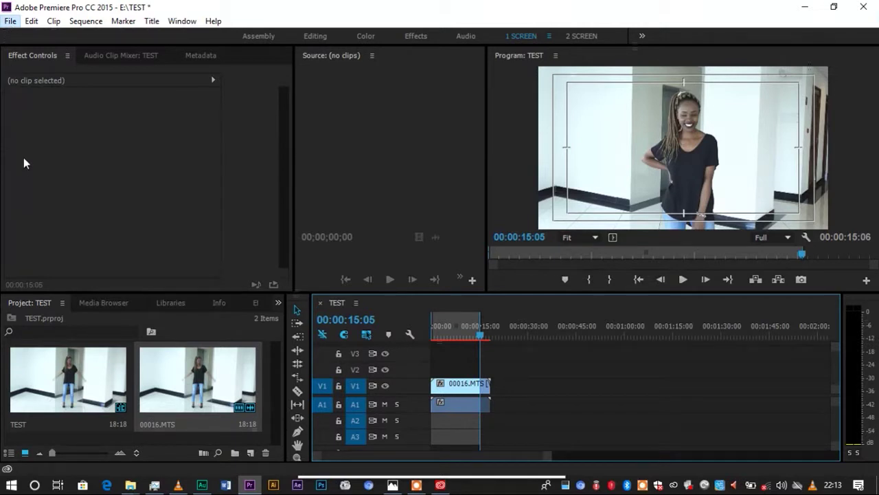
Open the media export settings for the TEST sequence and choose H.264 as the format.
{"action": "key", "text": "alt+f"}
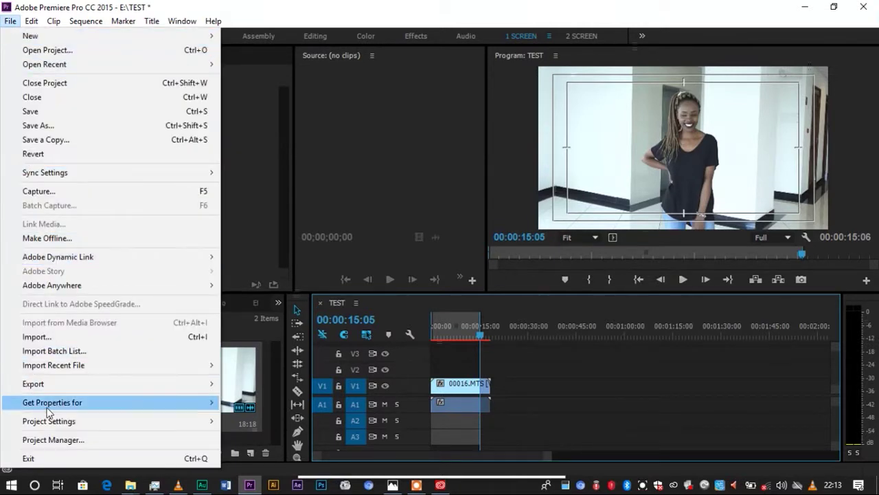
{"action": "mouse_move", "coordinate": [148, 392]}
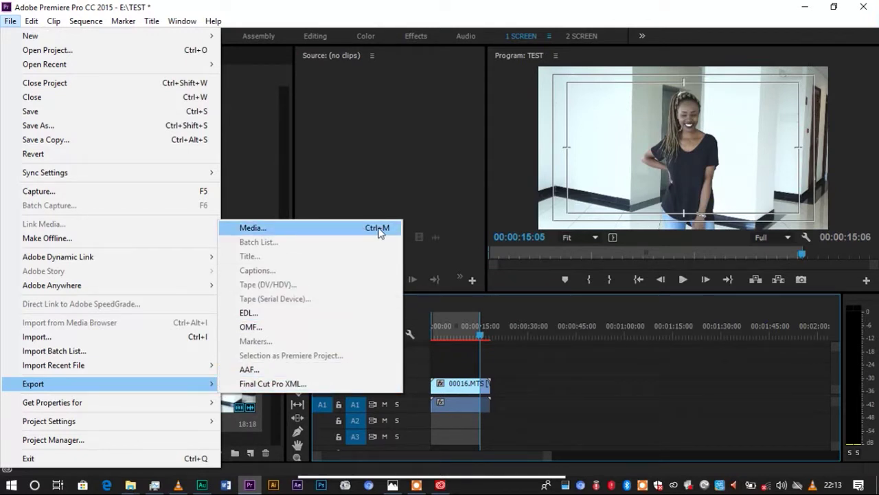
{"action": "left_click", "coordinate": [350, 228]}
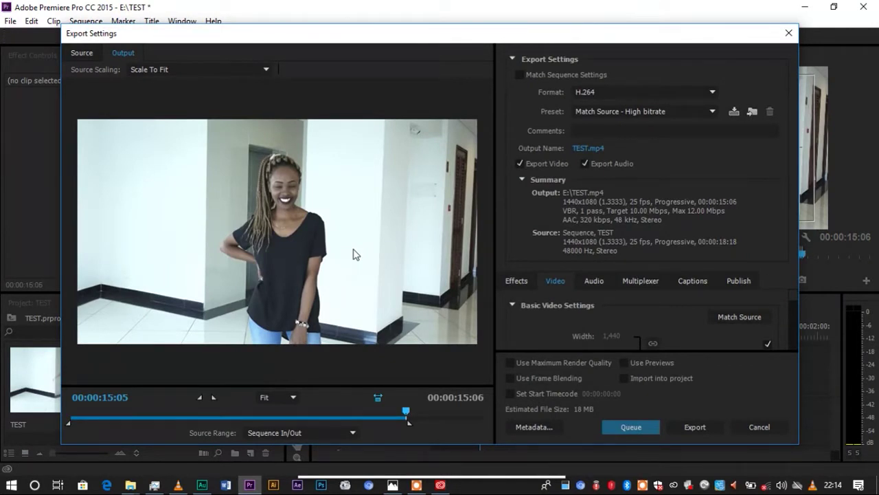
{"action": "left_click", "coordinate": [614, 95]}
{"action": "left_click", "coordinate": [614, 96]}
{"action": "left_click", "coordinate": [614, 96]}
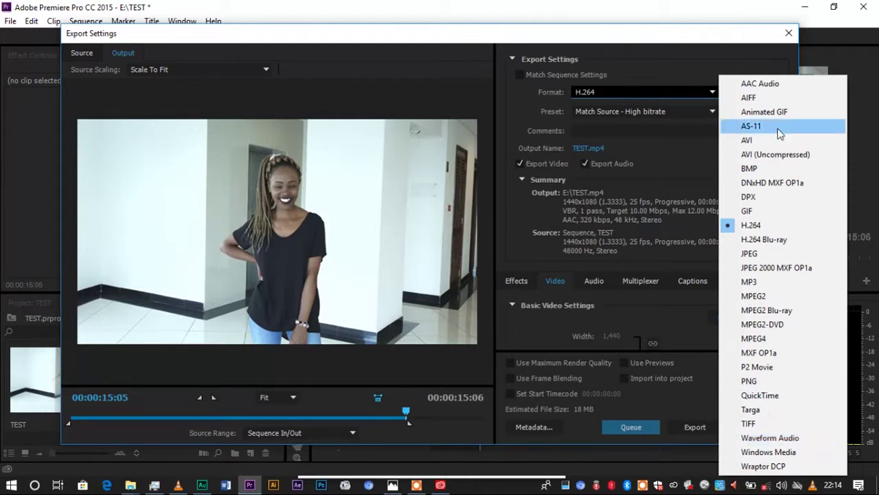
{"action": "left_click", "coordinate": [745, 229]}
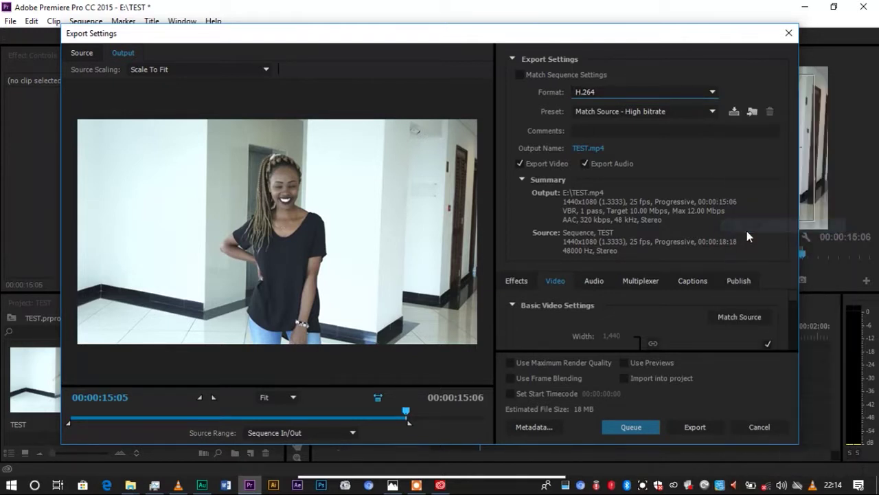
Review the export presets and set the preset to HD 720p 25.
{"action": "left_click", "coordinate": [658, 112]}
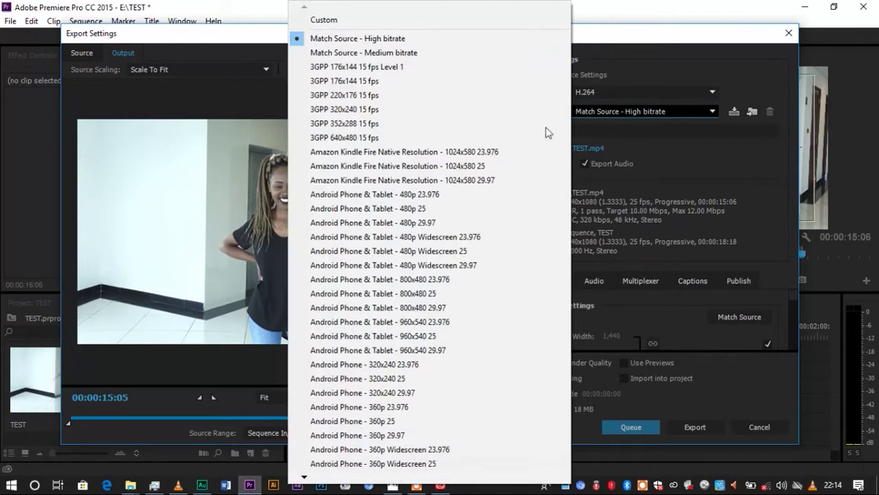
{"action": "left_click", "coordinate": [660, 114]}
{"action": "left_click", "coordinate": [660, 113]}
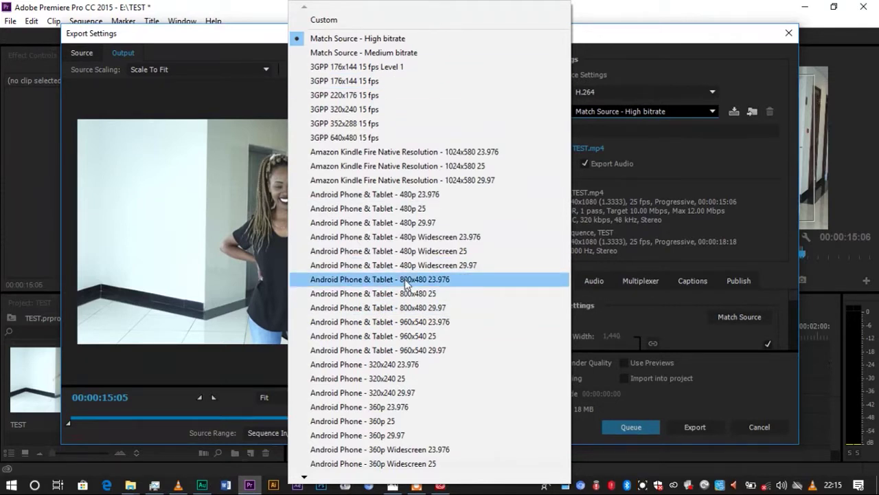
{"action": "left_click", "coordinate": [387, 39]}
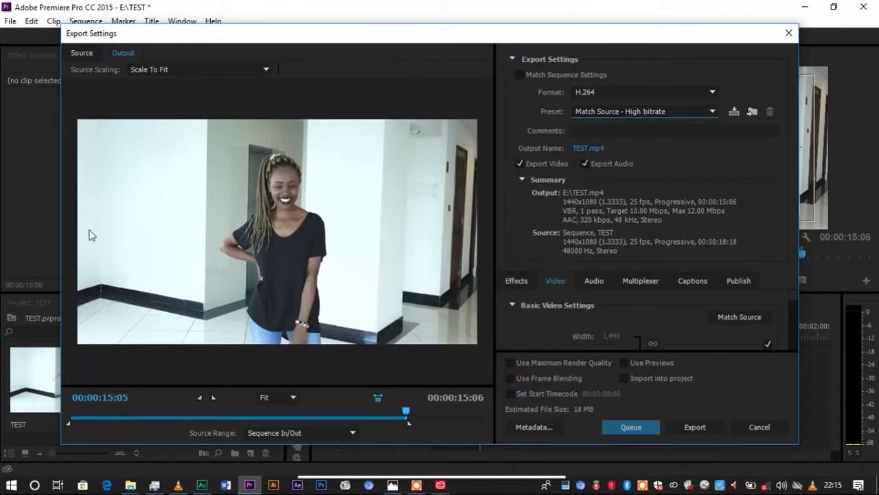
{"action": "left_click", "coordinate": [638, 113]}
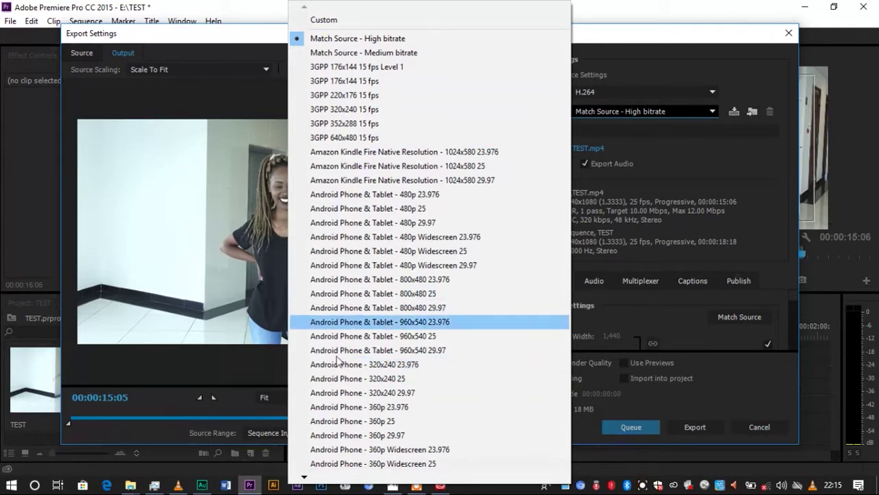
{"action": "left_click", "coordinate": [303, 477]}
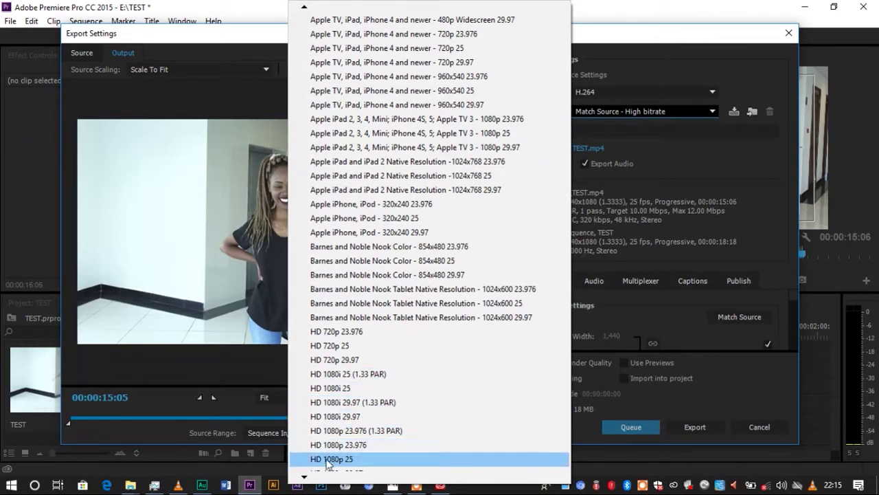
{"action": "left_click", "coordinate": [340, 345]}
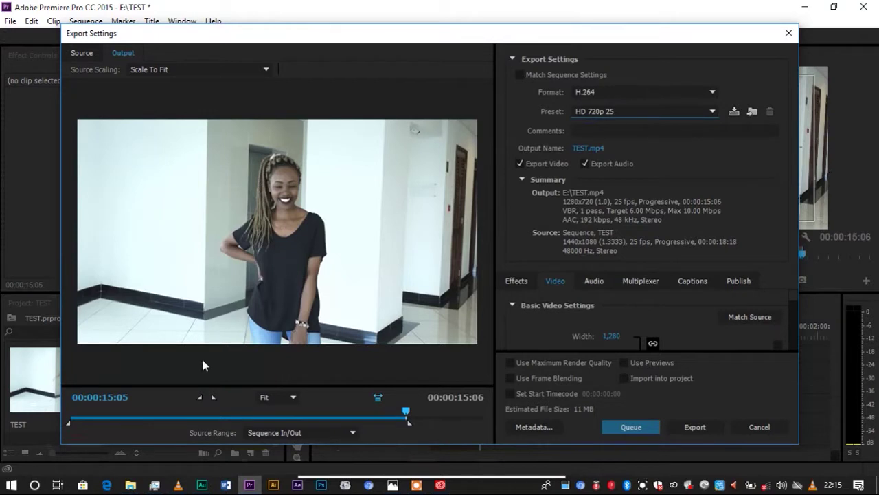
Try the Sequence In/Out, Entire Sequence and Work Area source ranges for the export.
{"action": "left_click", "coordinate": [287, 438]}
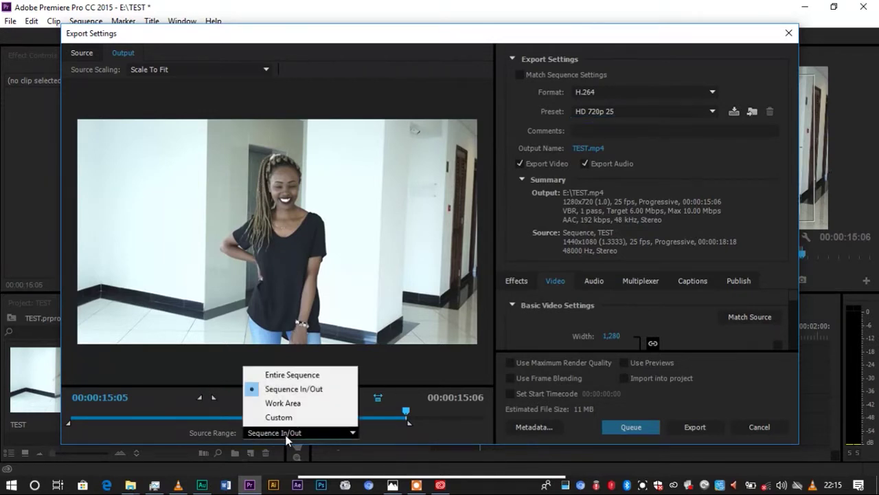
{"action": "left_click", "coordinate": [299, 393]}
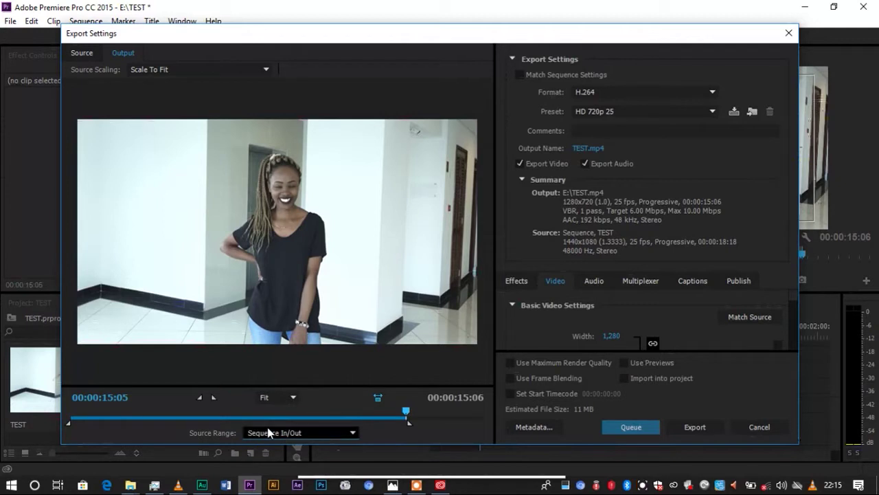
{"action": "left_click", "coordinate": [269, 433]}
{"action": "left_click", "coordinate": [278, 380]}
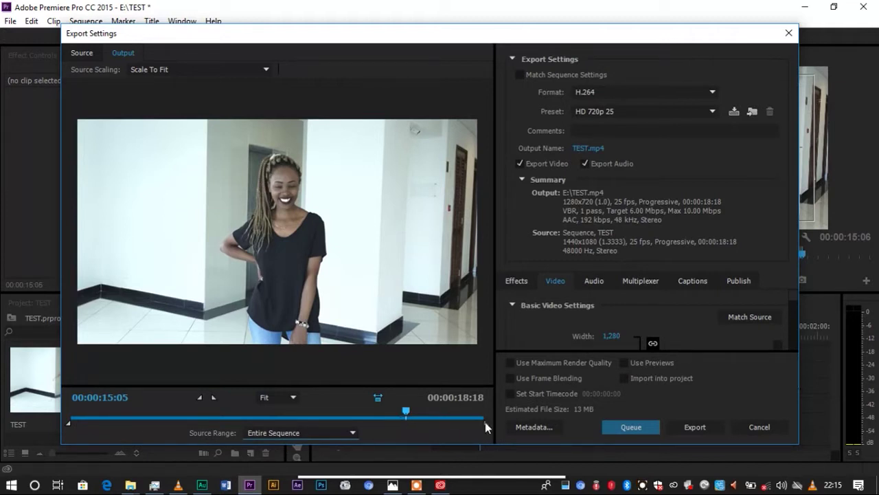
{"action": "left_click", "coordinate": [278, 433]}
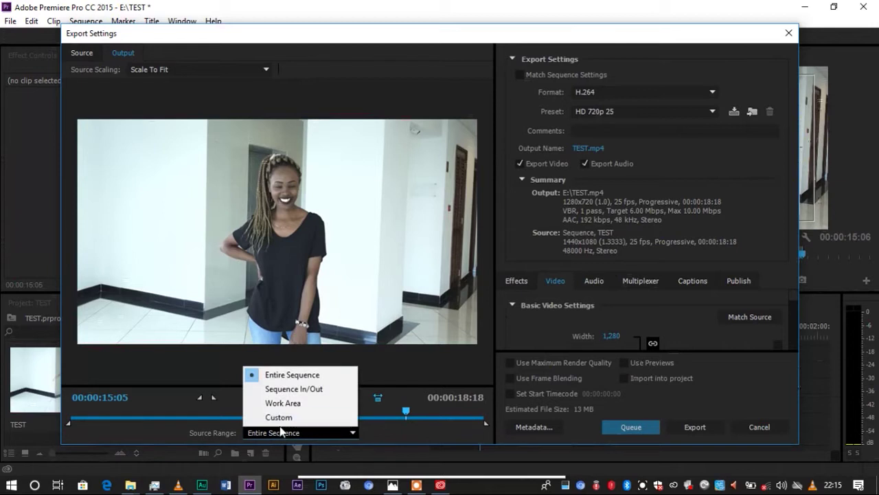
{"action": "left_click", "coordinate": [283, 404]}
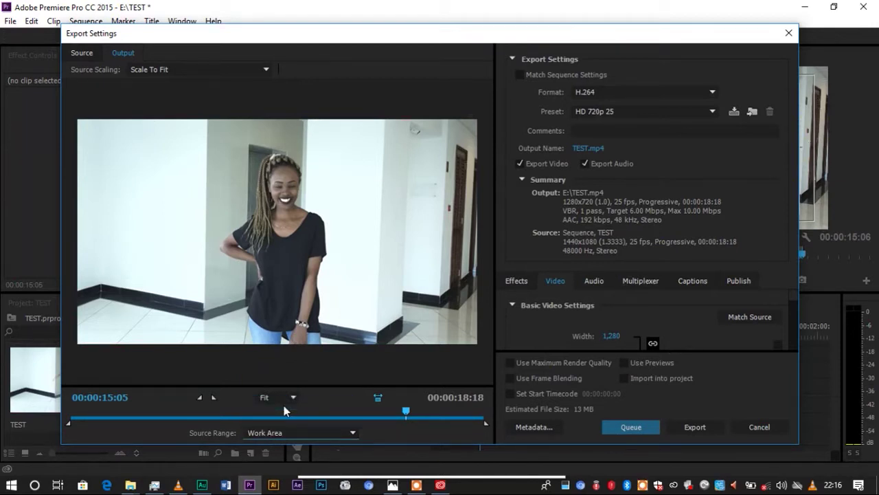
Set the source range to Sequence In/Out and export the TEST sequence.
{"action": "left_click", "coordinate": [324, 432]}
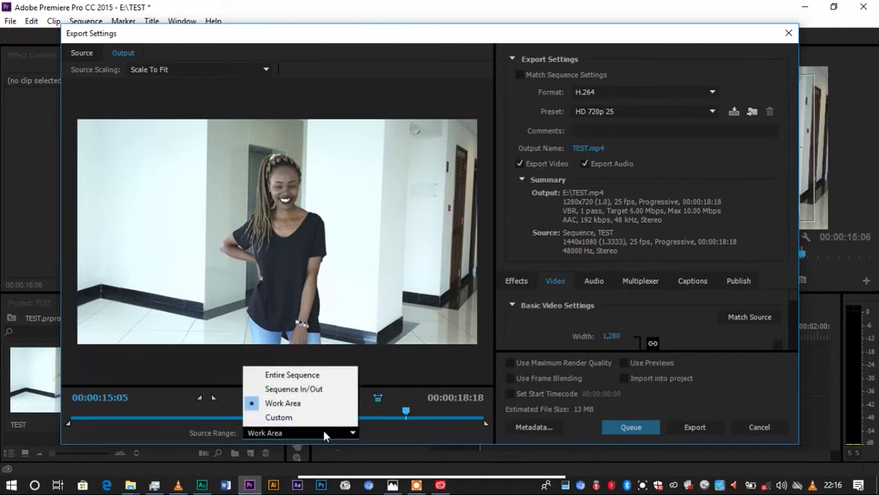
{"action": "left_click", "coordinate": [296, 391]}
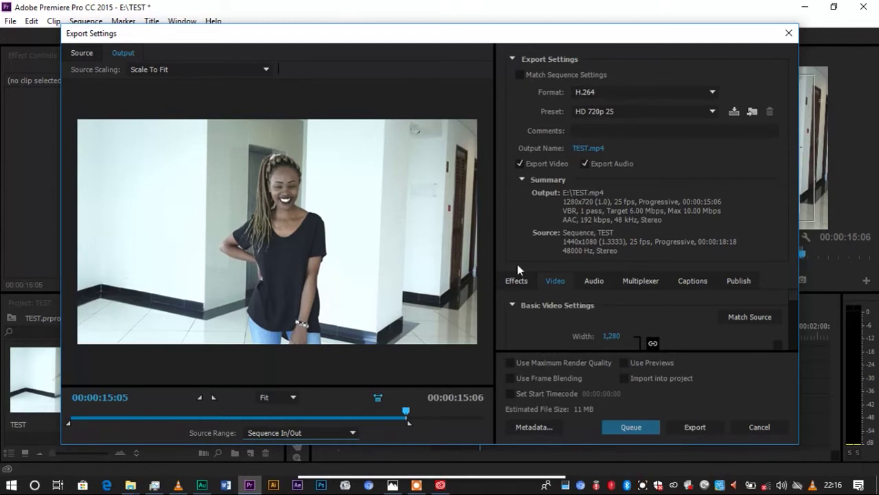
{"action": "left_click", "coordinate": [709, 431]}
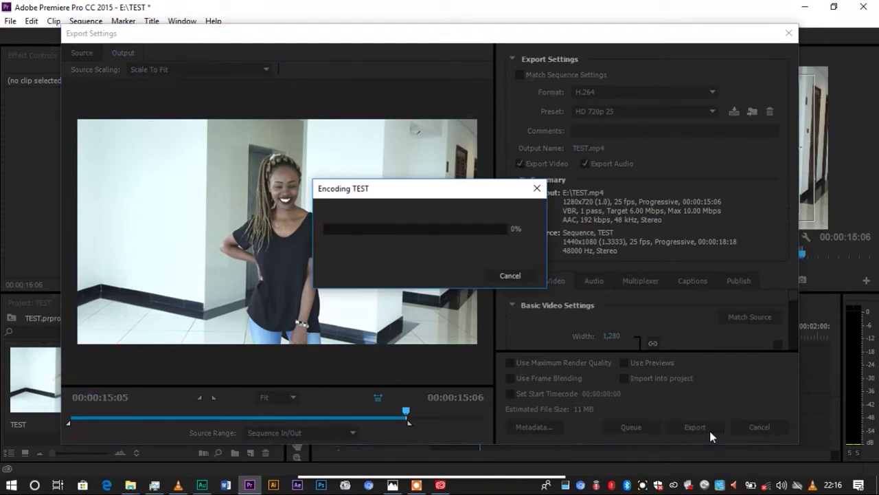